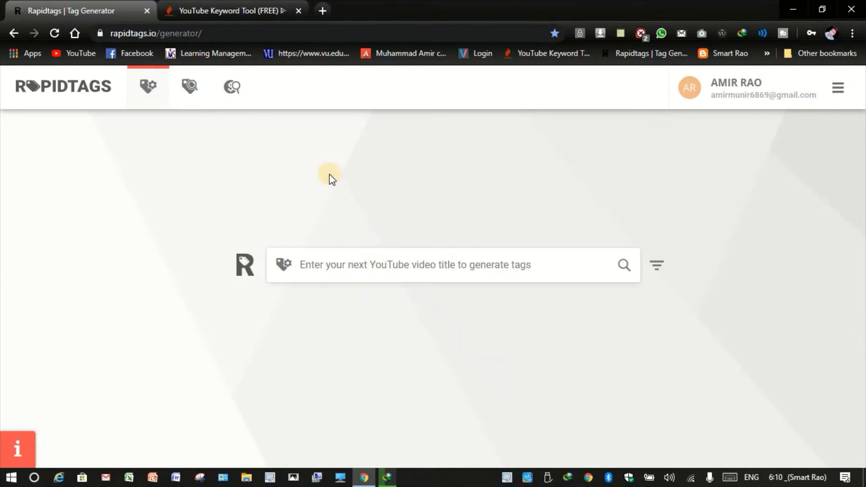
{"action": "left_click", "coordinate": [212, 10]}
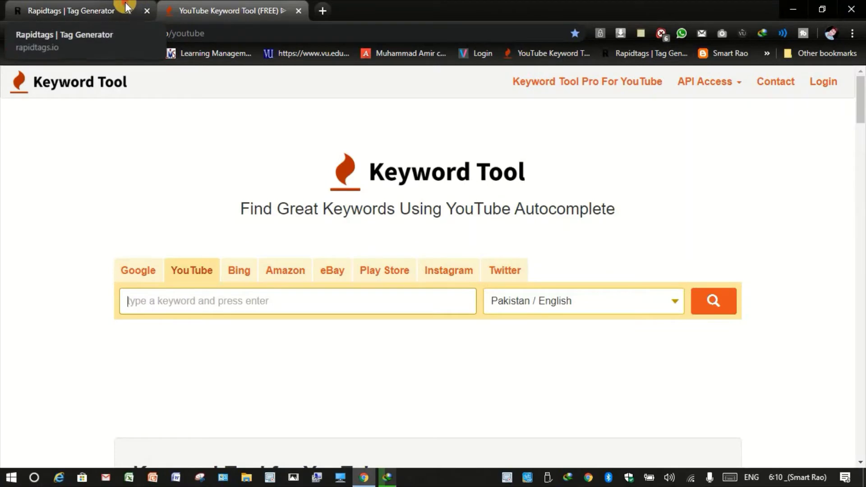
{"action": "left_click", "coordinate": [124, 9]}
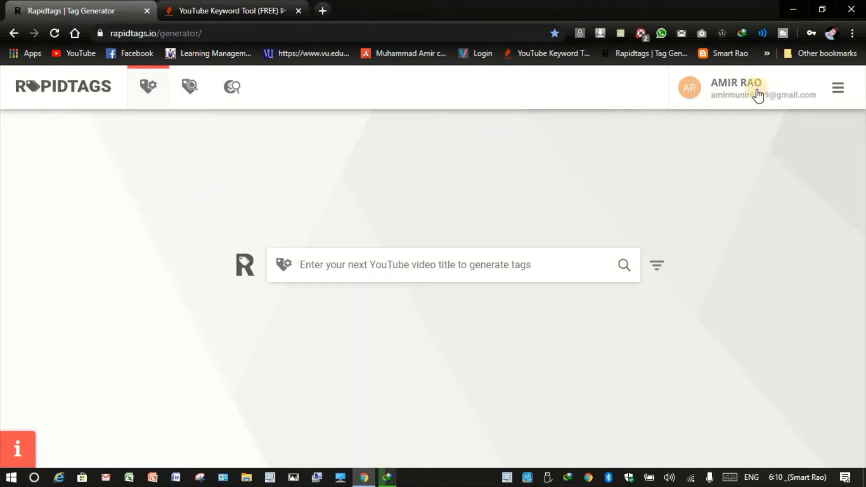
Step: Generate tags for the video title "How to earn money online" and copy the resulting tags
{"action": "left_click", "coordinate": [406, 259]}
{"action": "type", "text": "How "}
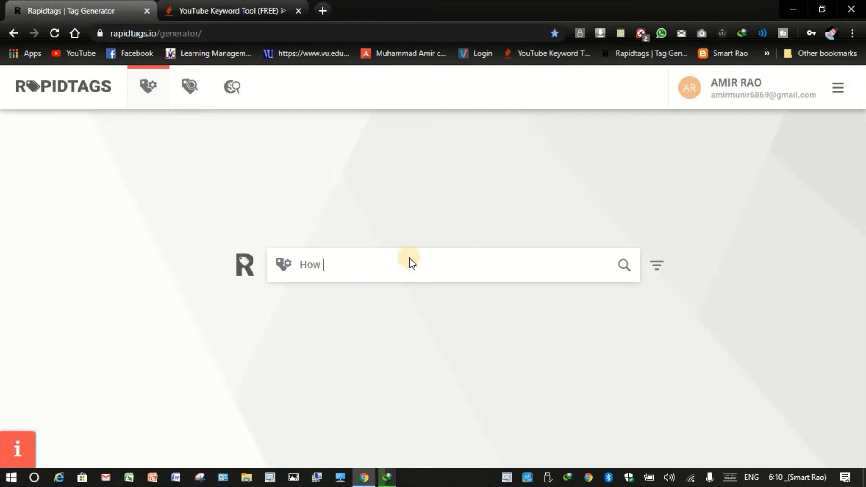
{"action": "type", "text": "to earn money online"}
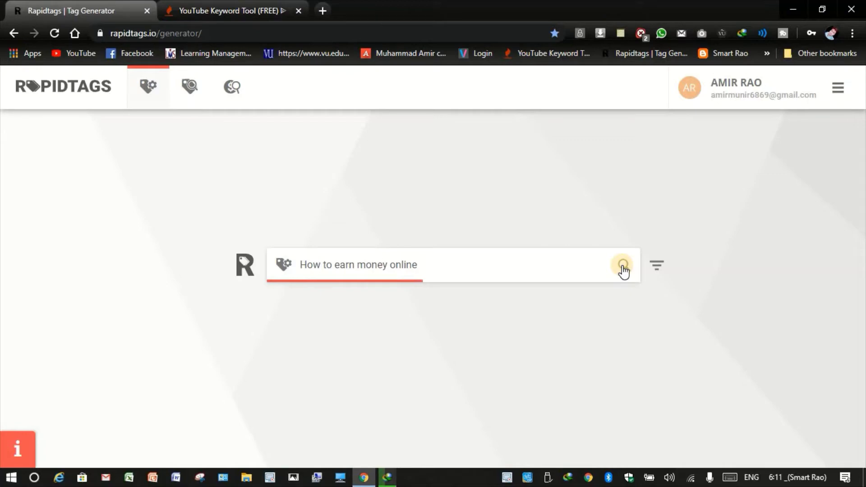
{"action": "left_click", "coordinate": [623, 266]}
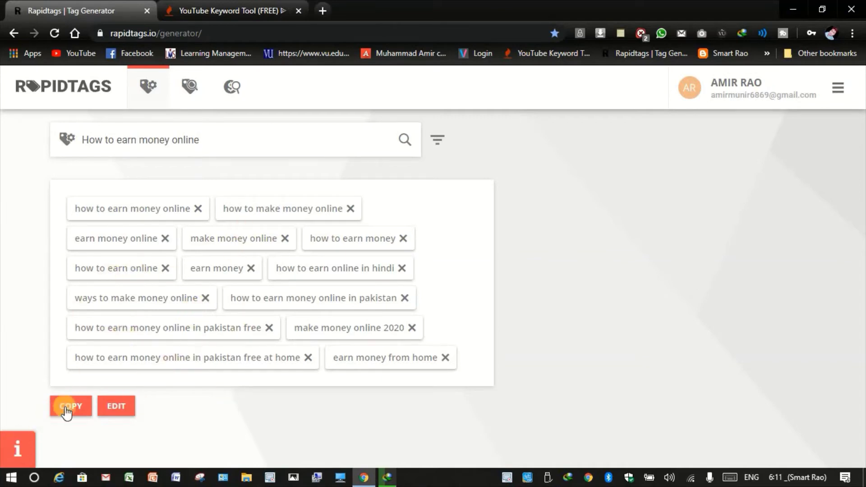
{"action": "left_click", "coordinate": [72, 406]}
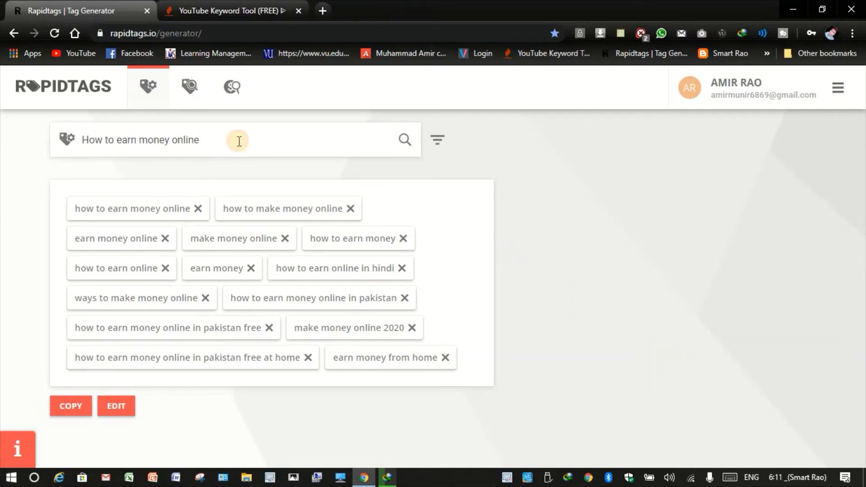
Step: Replace the video title in the tag generator with "how to enable dark mode"
{"action": "triple_click", "coordinate": [130, 141]}
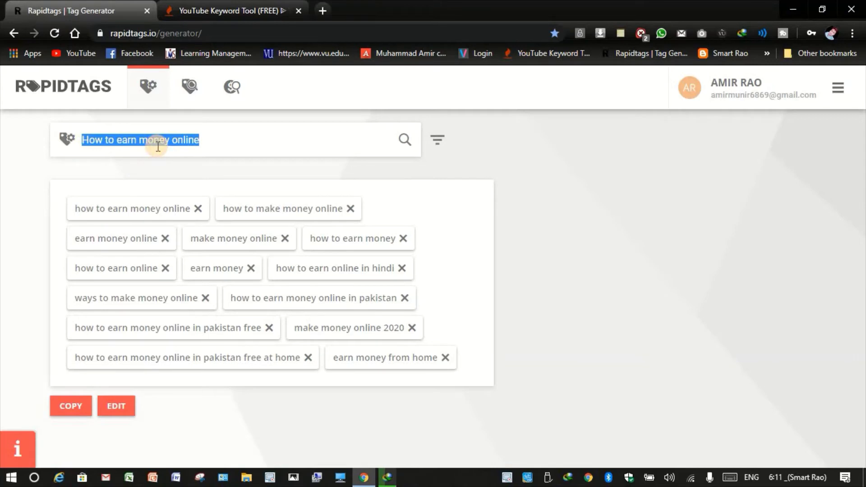
{"action": "type", "text": "h"}
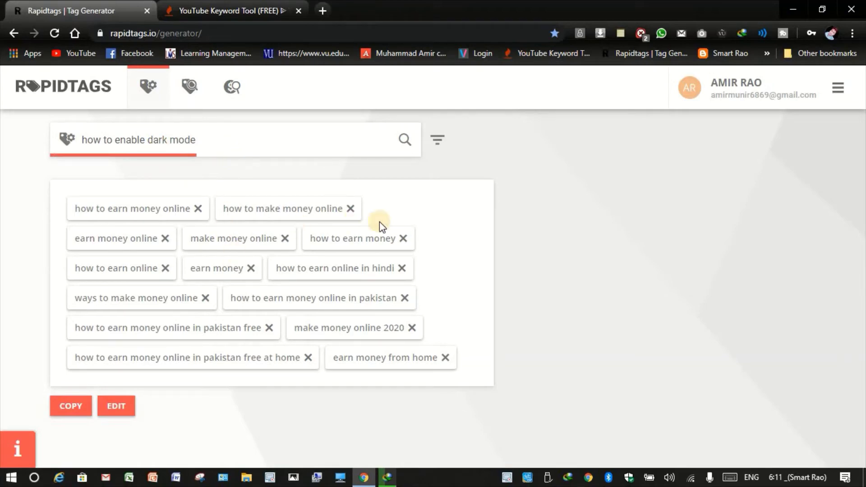
Step: Bring up the status window of the running Microsoft Office download and minimise it again
{"action": "mouse_move", "coordinate": [386, 476]}
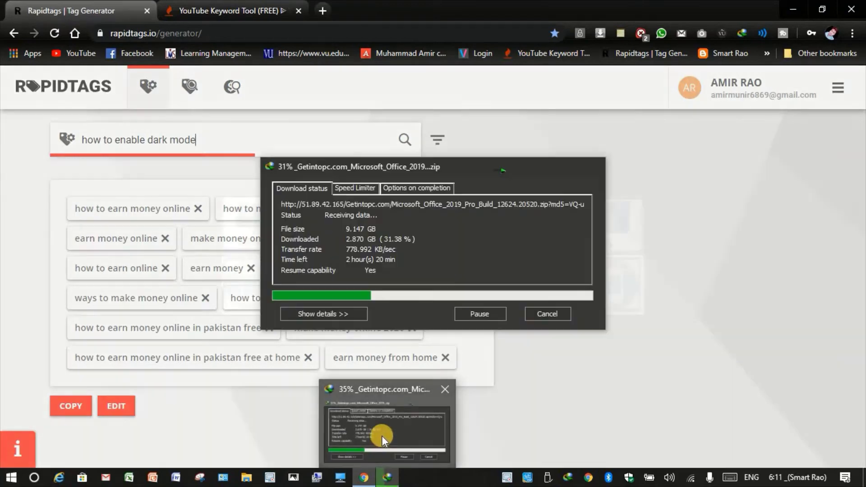
{"action": "left_click", "coordinate": [382, 436]}
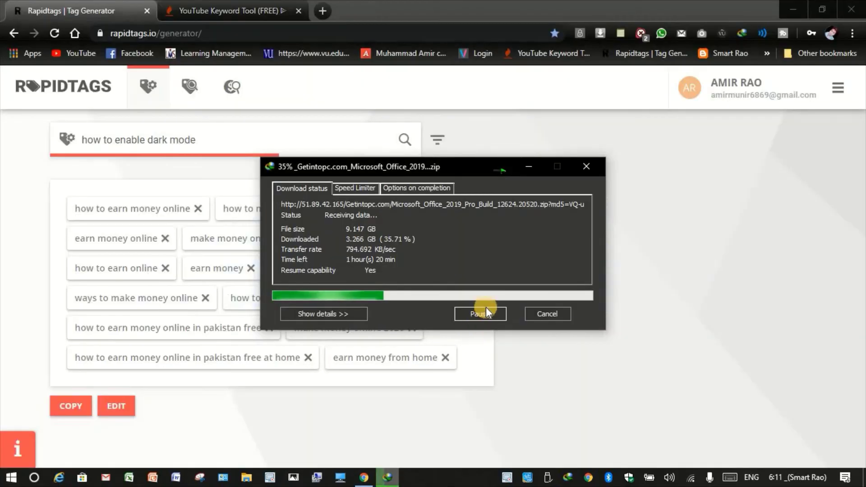
{"action": "left_click", "coordinate": [530, 167]}
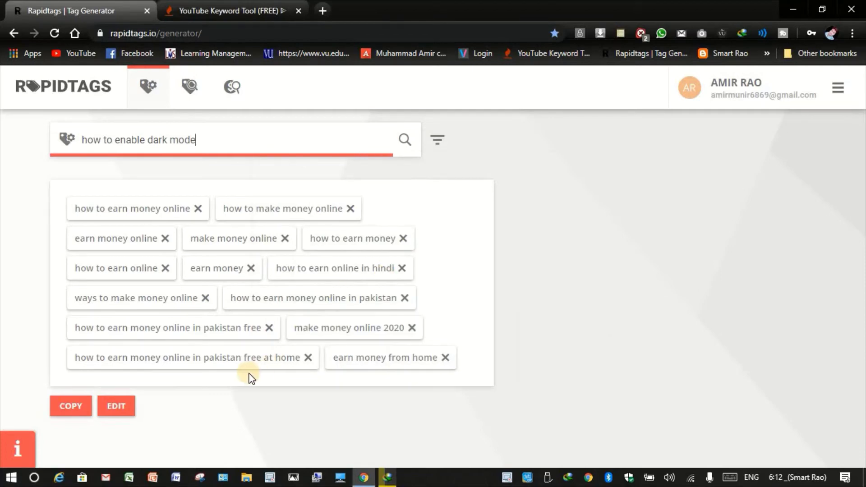
Step: Generate tags for the entered dark mode title and look through the suggested tags
{"action": "key", "text": "Return"}
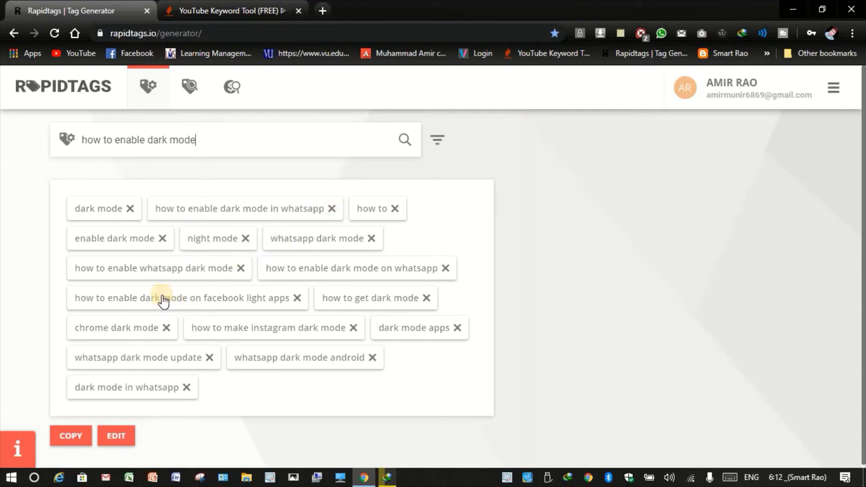
{"action": "scroll", "coordinate": [266, 381], "scroll_direction": "down", "scroll_amount": 1}
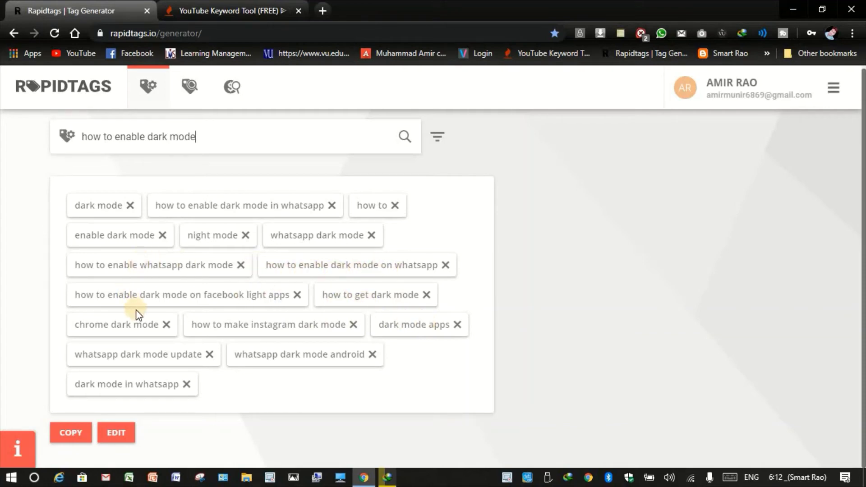
{"action": "scroll", "coordinate": [84, 393], "scroll_direction": "up", "scroll_amount": 1}
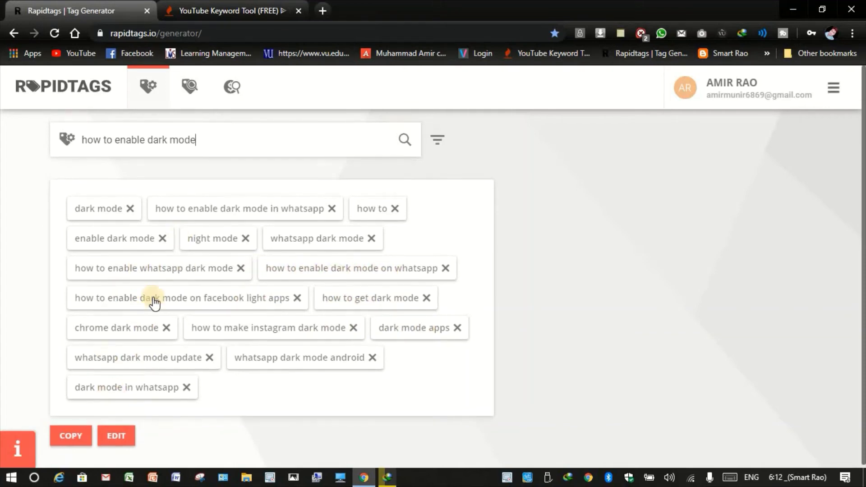
{"action": "scroll", "coordinate": [93, 395], "scroll_direction": "down", "scroll_amount": 1}
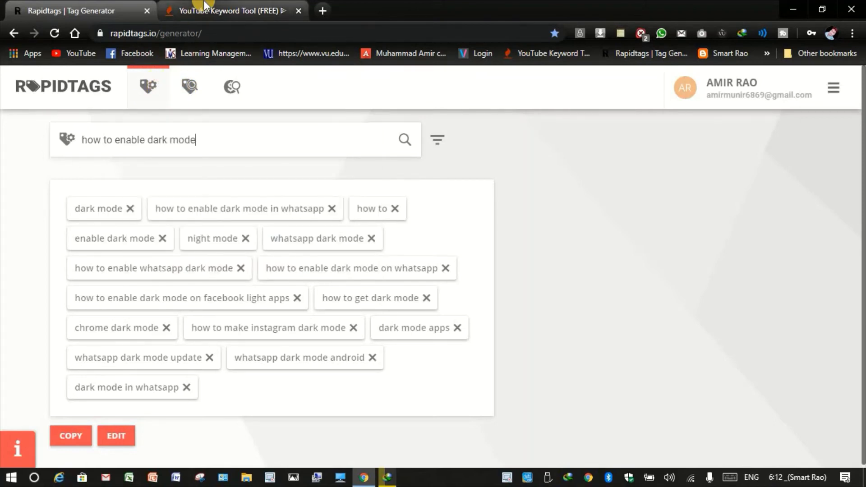
Step: Copy the whole title "how to enable dark mode" and switch to the YouTube Keyword Tool page
{"action": "left_click_drag", "start_coordinate": [205, 140], "coordinate": [147, 149]}
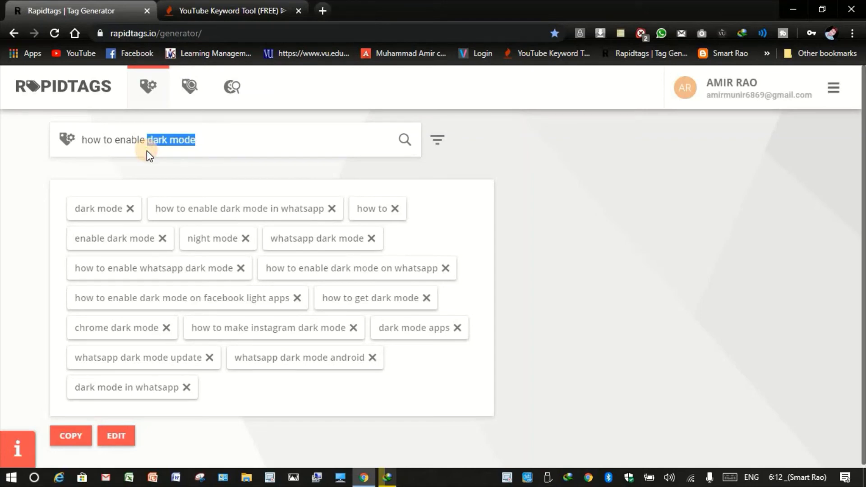
{"action": "key", "text": "ctrl+a"}
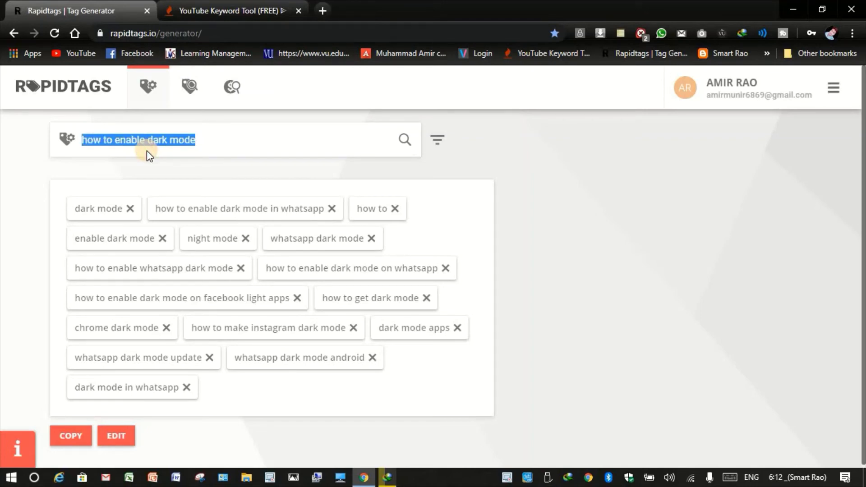
{"action": "key", "text": "ctrl+Tab"}
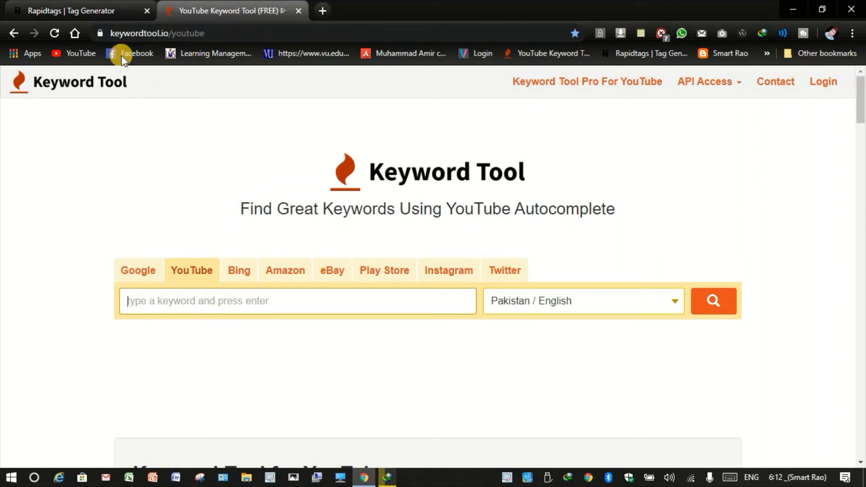
{"action": "left_click_drag", "start_coordinate": [116, 31], "coordinate": [163, 37]}
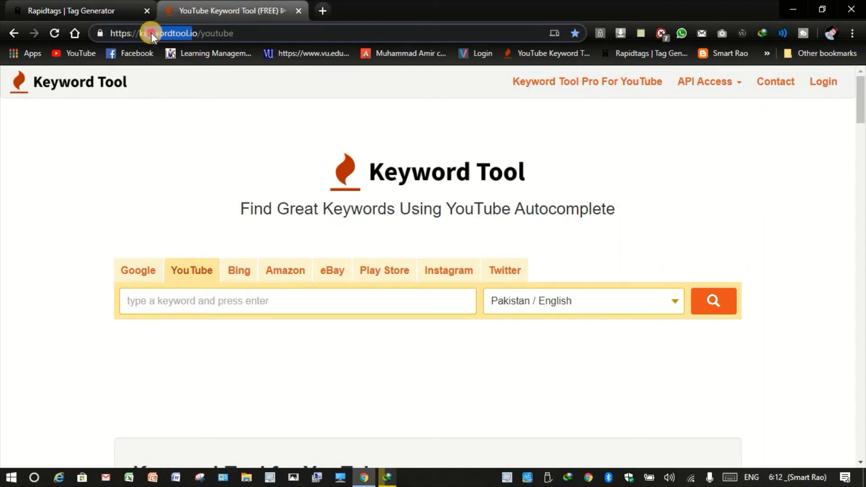
{"action": "left_click", "coordinate": [152, 33]}
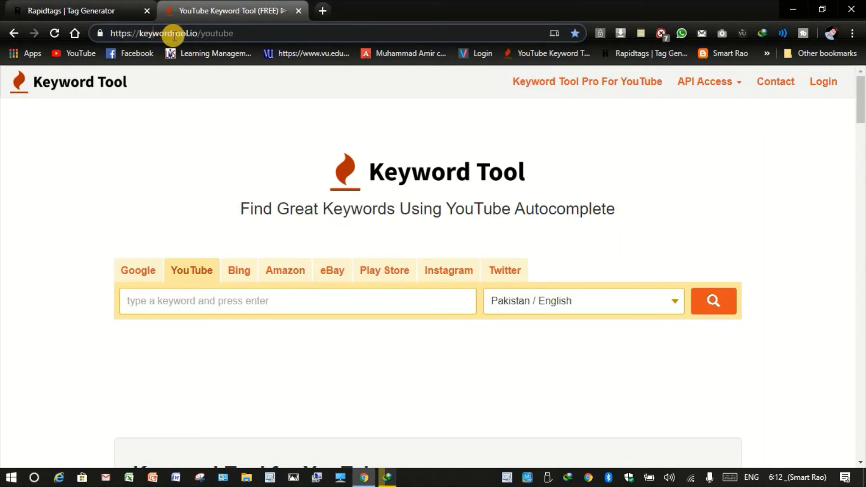
{"action": "left_click", "coordinate": [173, 176]}
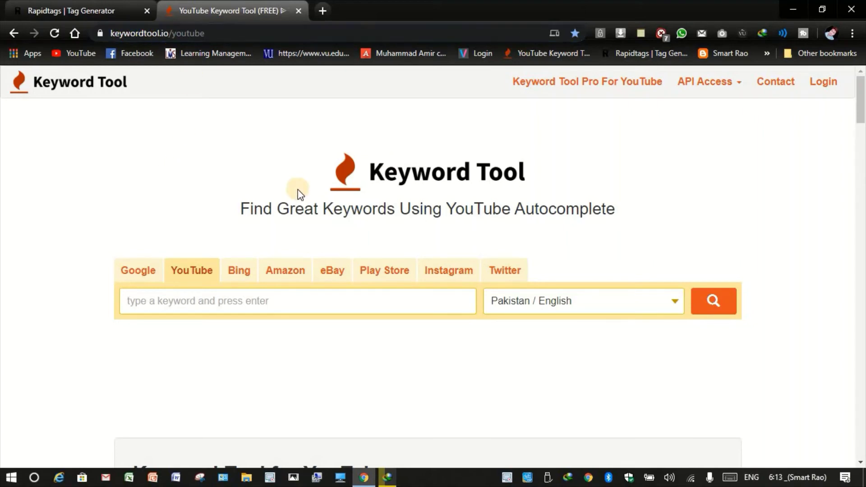
Step: Paste the copied title "how to enable dark mode" as the keyword and search for YouTube keyword suggestions
{"action": "left_click", "coordinate": [311, 308]}
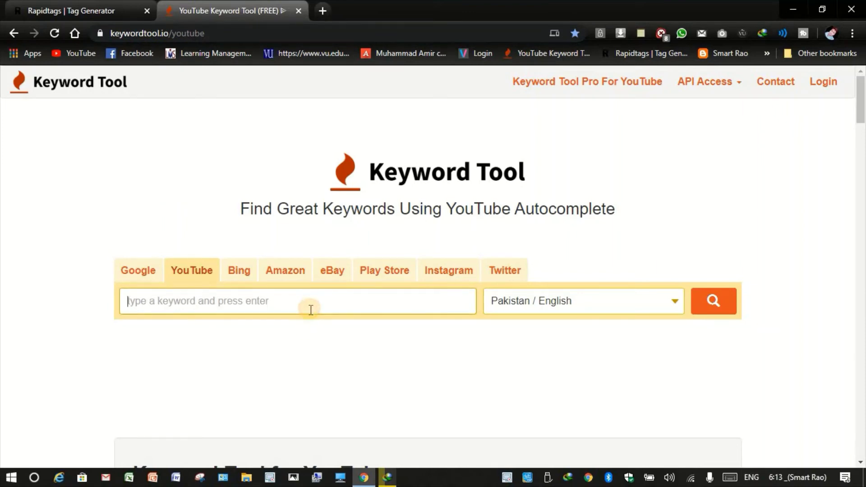
{"action": "key", "text": "ctrl+v"}
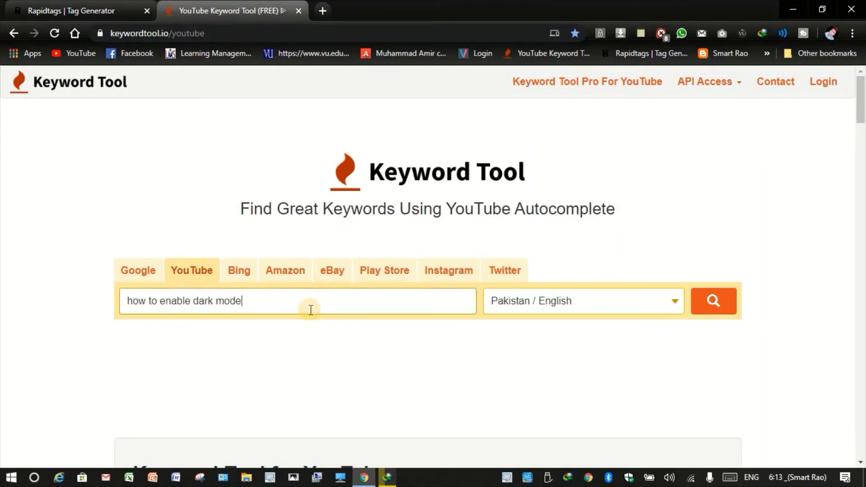
{"action": "left_click", "coordinate": [712, 302]}
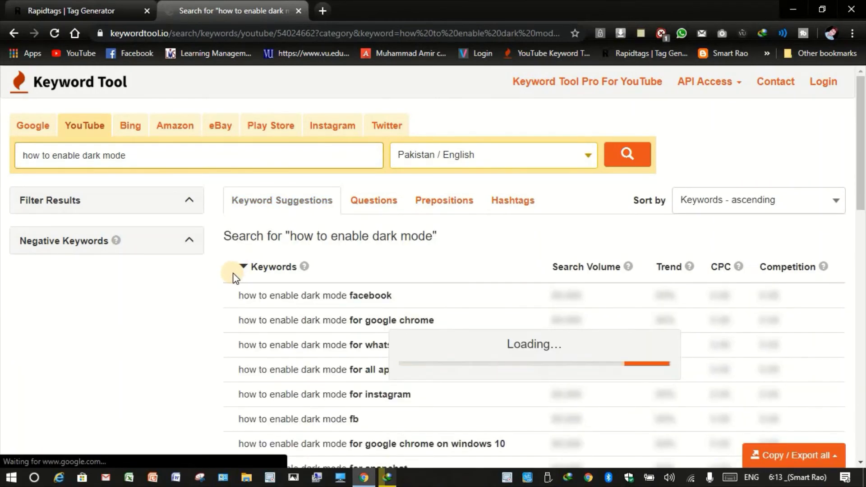
Step: Browse the keyword suggestions and select the first eight, from "how to enable dark mode on youtube" through "how to enable dark mode on google"
{"action": "scroll", "coordinate": [233, 273], "scroll_direction": "down", "scroll_amount": 3}
{"action": "scroll", "coordinate": [233, 276], "scroll_direction": "down", "scroll_amount": 10}
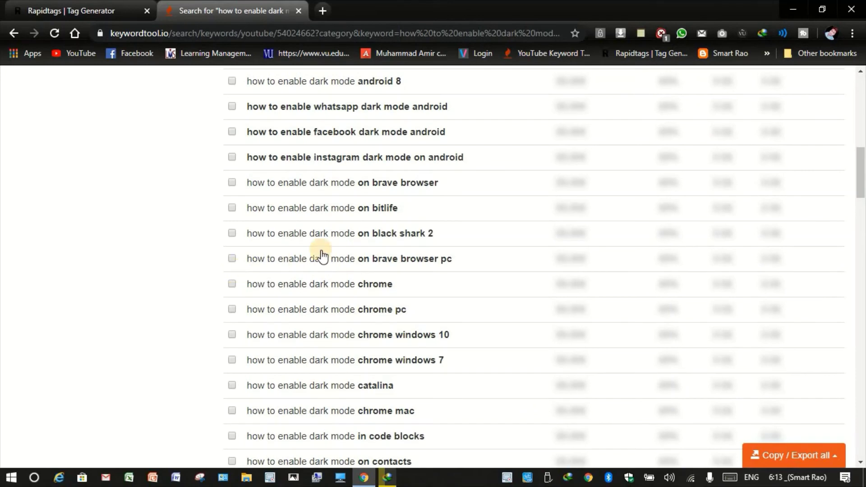
{"action": "scroll", "coordinate": [337, 256], "scroll_direction": "down", "scroll_amount": 8}
{"action": "scroll", "coordinate": [337, 257], "scroll_direction": "up", "scroll_amount": 18}
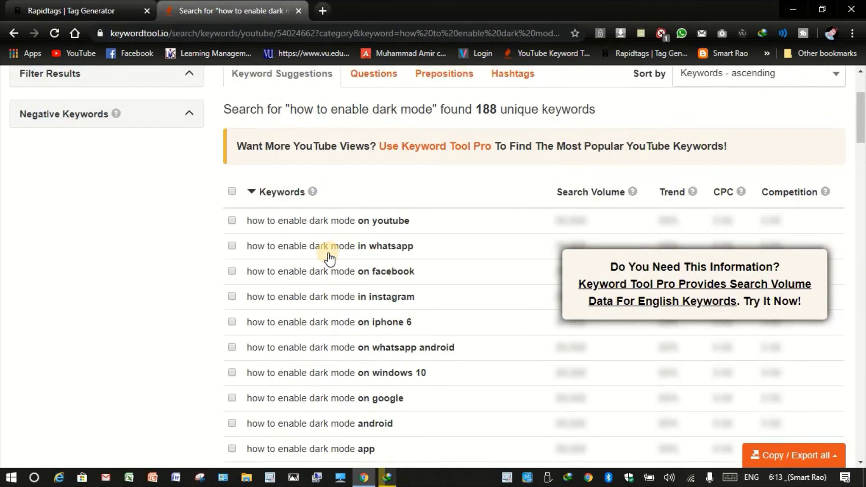
{"action": "left_click", "coordinate": [232, 221]}
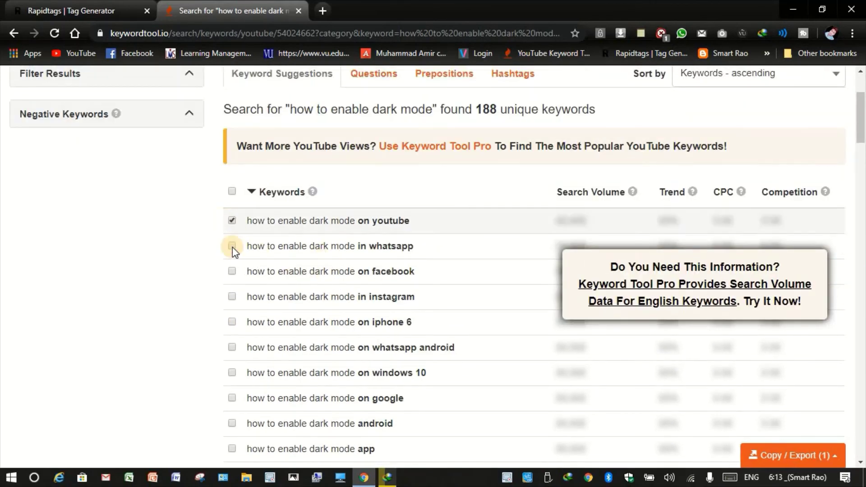
{"action": "left_click", "coordinate": [231, 247]}
{"action": "left_click", "coordinate": [231, 272]}
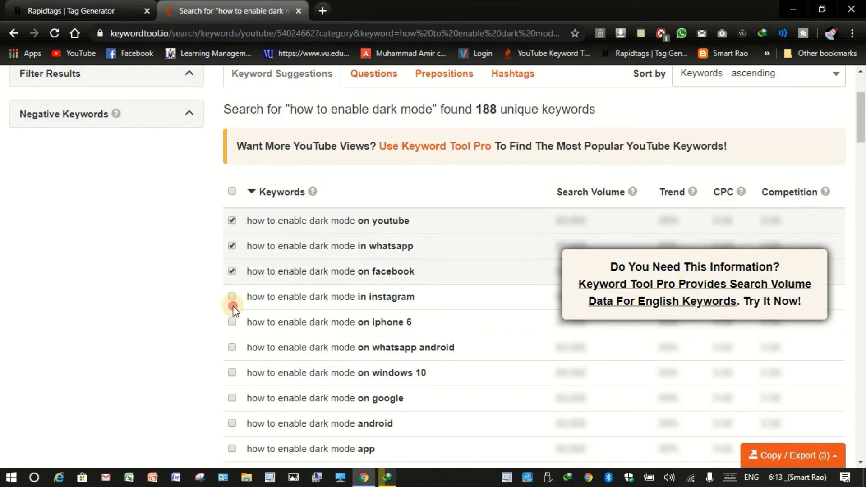
{"action": "left_click", "coordinate": [232, 297]}
{"action": "left_click", "coordinate": [232, 322]}
{"action": "scroll", "coordinate": [234, 311], "scroll_direction": "down", "scroll_amount": 1}
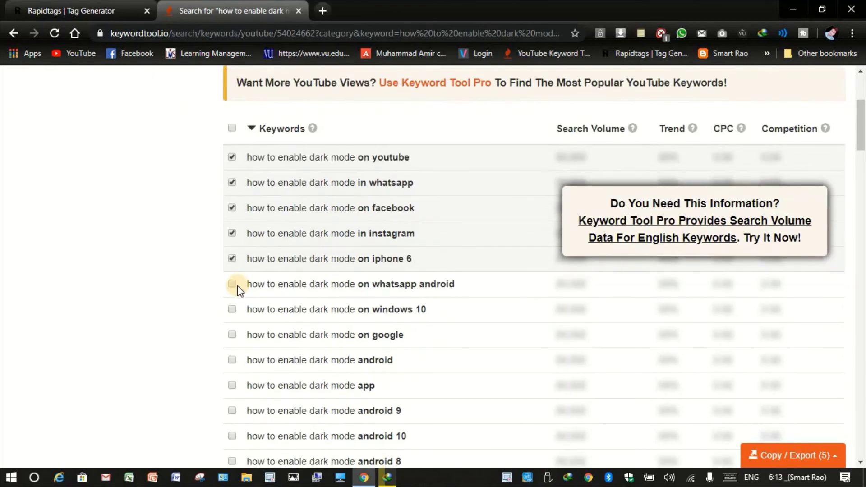
{"action": "left_click", "coordinate": [233, 284]}
{"action": "scroll", "coordinate": [235, 284], "scroll_direction": "down", "scroll_amount": 1}
{"action": "left_click", "coordinate": [232, 271]}
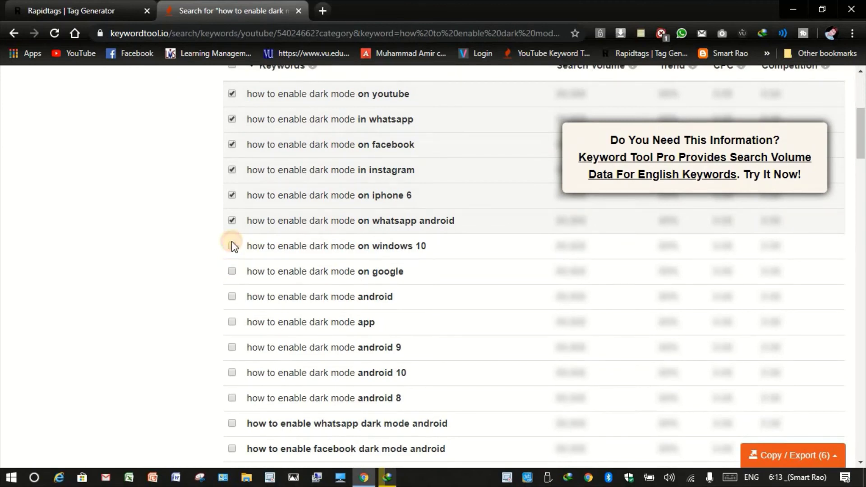
{"action": "left_click", "coordinate": [240, 253]}
{"action": "scroll", "coordinate": [290, 219], "scroll_direction": "up", "scroll_amount": 2}
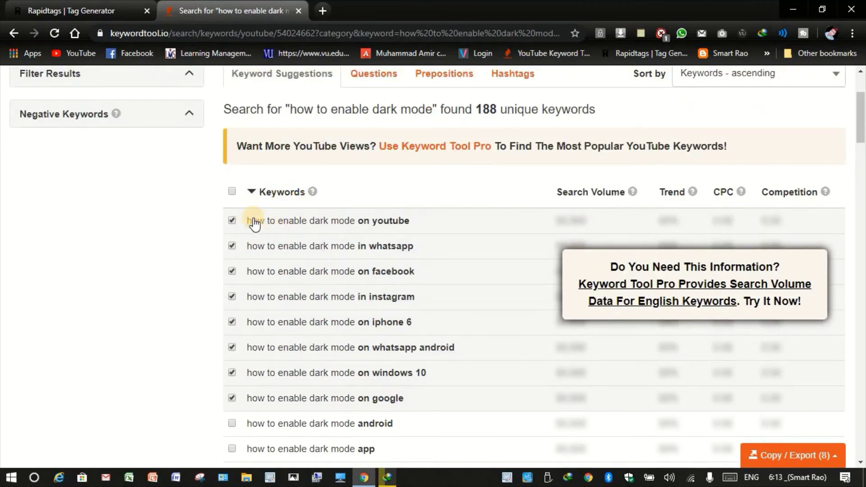
{"action": "scroll", "coordinate": [271, 241], "scroll_direction": "up", "scroll_amount": 1}
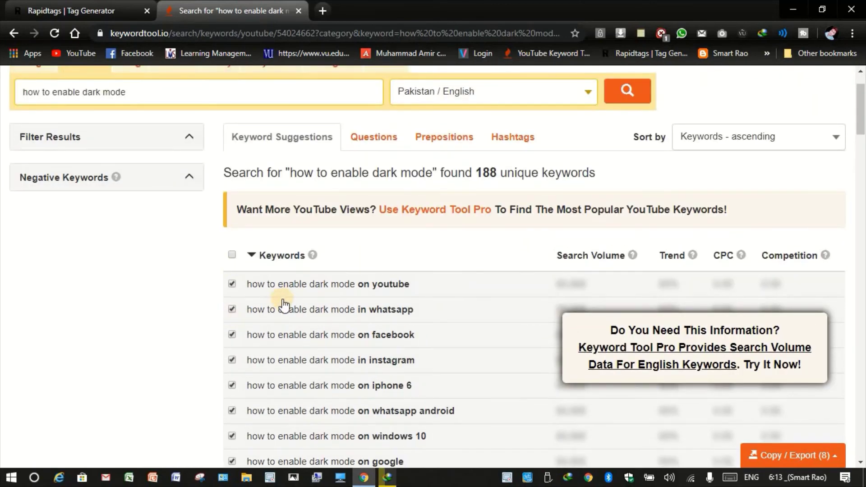
{"action": "scroll", "coordinate": [284, 288], "scroll_direction": "down", "scroll_amount": 1}
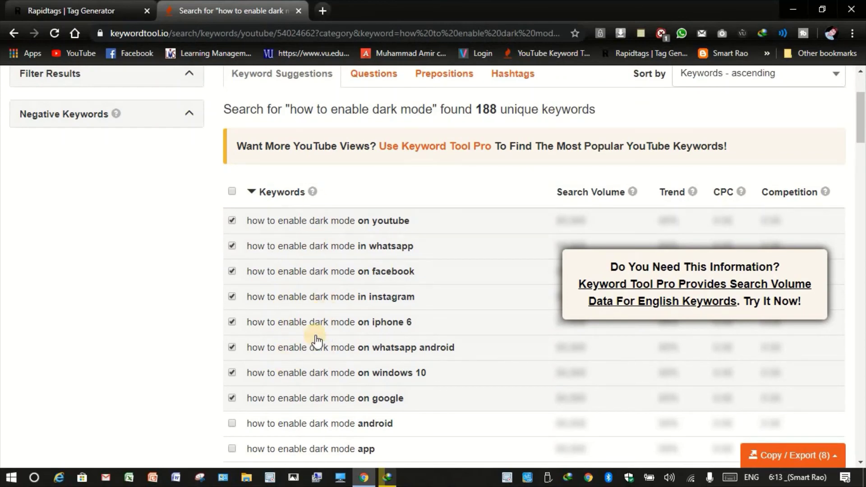
{"action": "scroll", "coordinate": [325, 320], "scroll_direction": "down", "scroll_amount": 2}
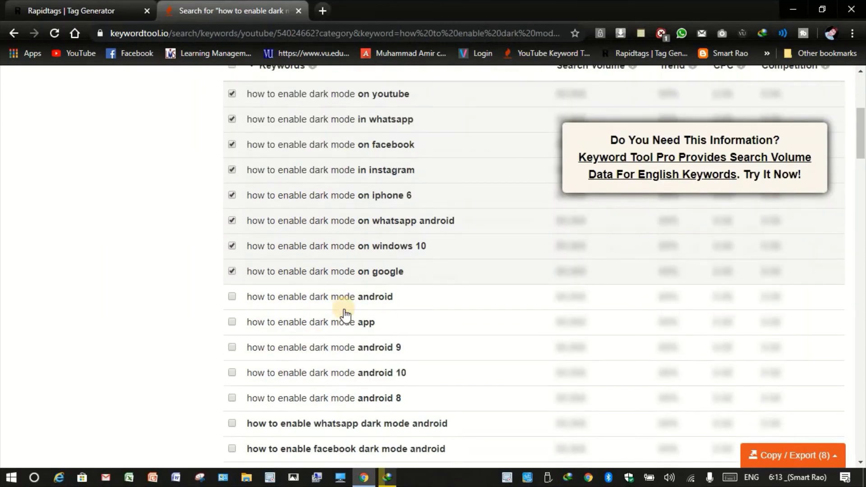
{"action": "scroll", "coordinate": [351, 287], "scroll_direction": "up", "scroll_amount": 1}
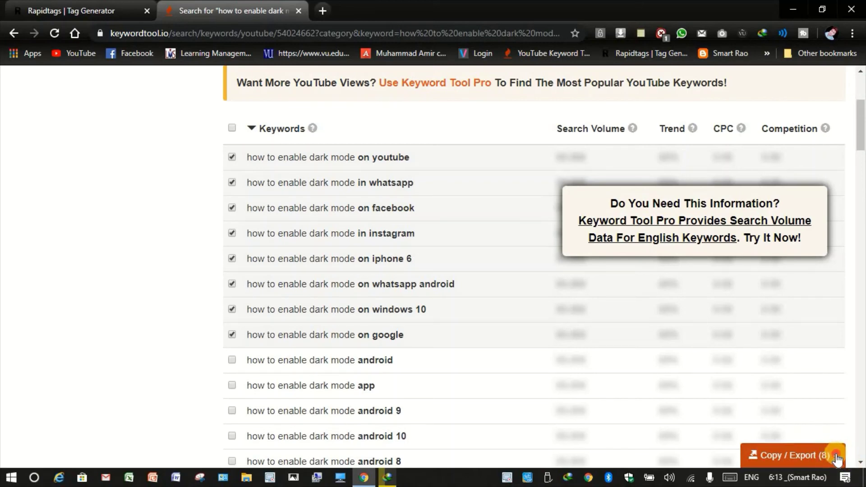
Step: Review the YouTube keyword suggestions for "how to enable dark mode" and check them against the tags generated in Rapidtags
{"action": "scroll", "coordinate": [805, 406], "scroll_direction": "down", "scroll_amount": 2}
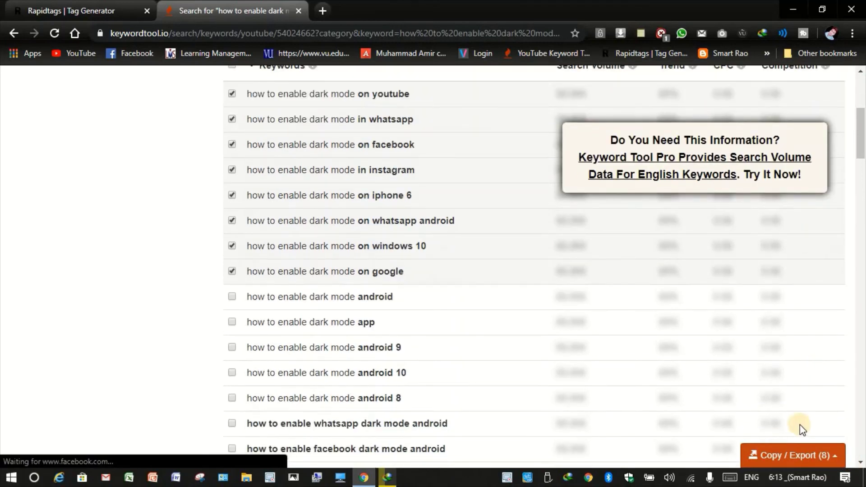
{"action": "scroll", "coordinate": [793, 406], "scroll_direction": "up", "scroll_amount": 3}
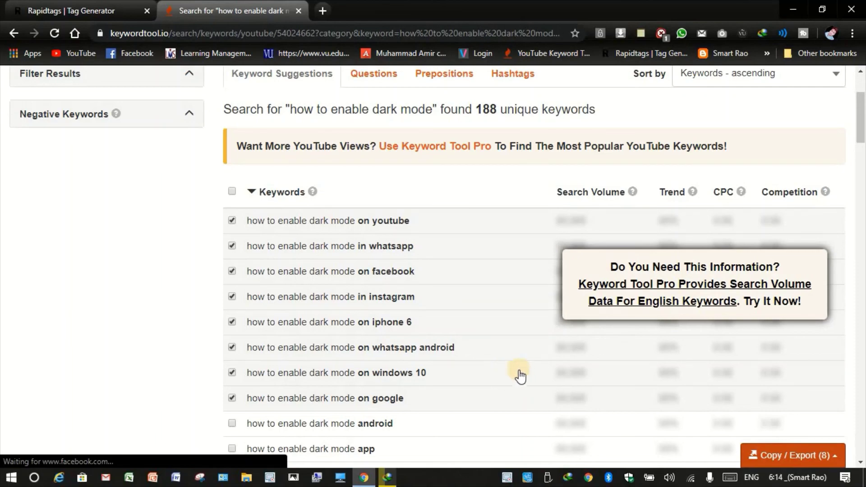
{"action": "scroll", "coordinate": [518, 363], "scroll_direction": "down", "scroll_amount": 3}
{"action": "scroll", "coordinate": [519, 364], "scroll_direction": "up", "scroll_amount": 5}
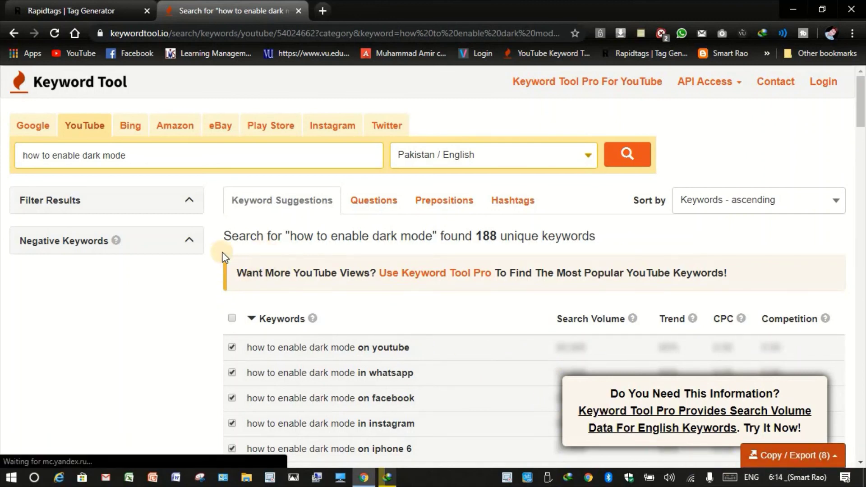
{"action": "left_click", "coordinate": [121, 10]}
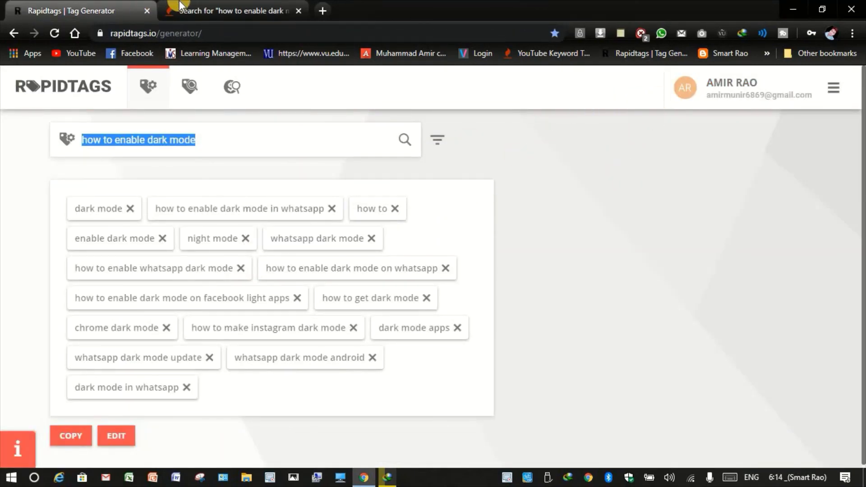
{"action": "left_click", "coordinate": [230, 8]}
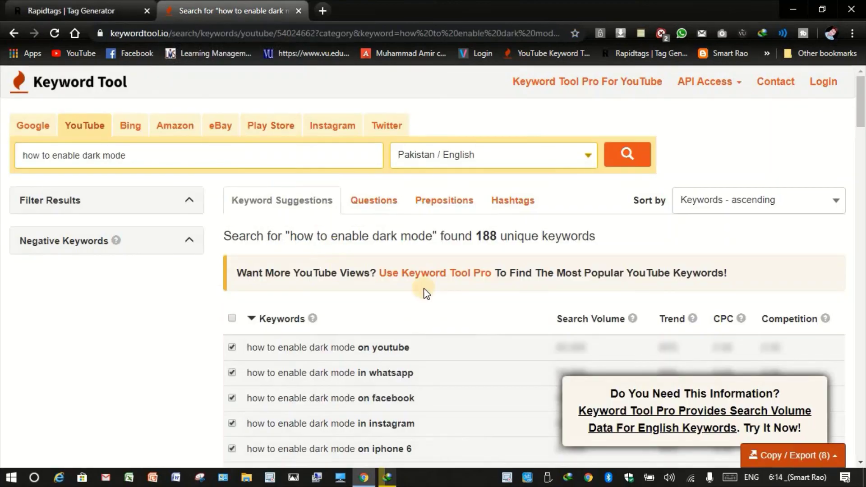
Step: Close the browser window with both tag research pages and refresh the Windows desktop
{"action": "left_click", "coordinate": [851, 9]}
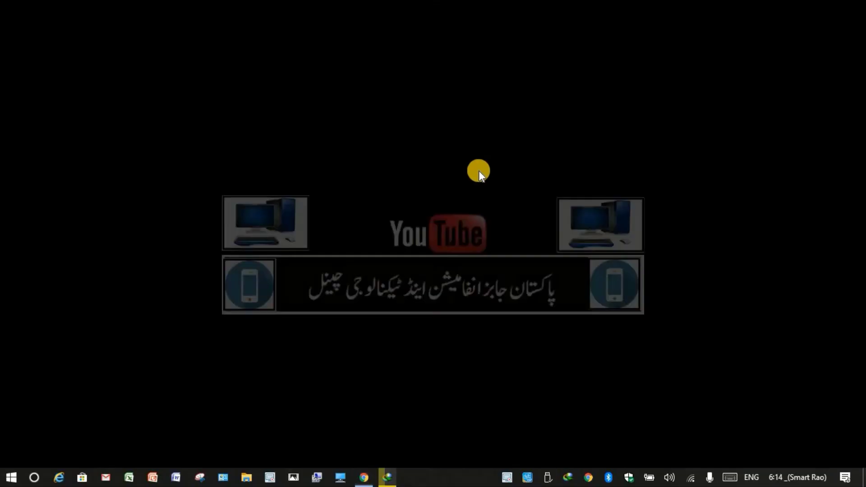
{"action": "right_click", "coordinate": [339, 159]}
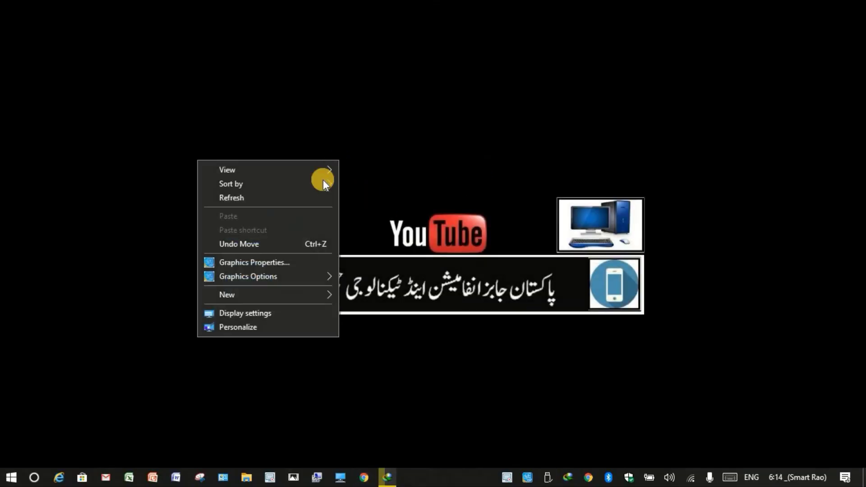
{"action": "left_click", "coordinate": [308, 202]}
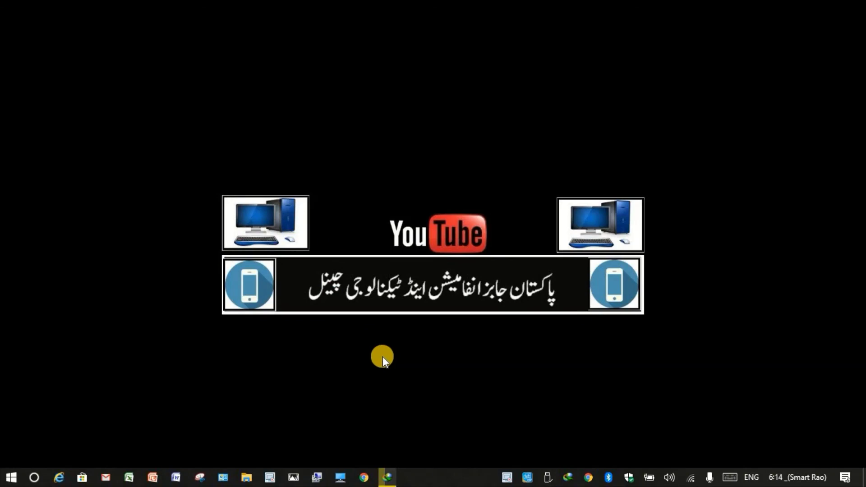